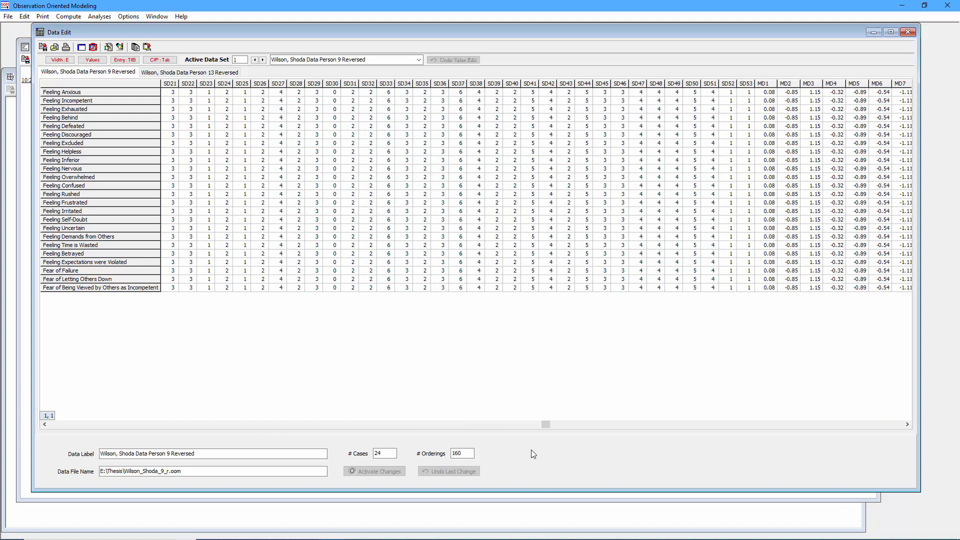
Start an Efficient Cause Analysis for paired orderings and assign FD1 through FD53 as the efficient cause orderings
click(100, 16)
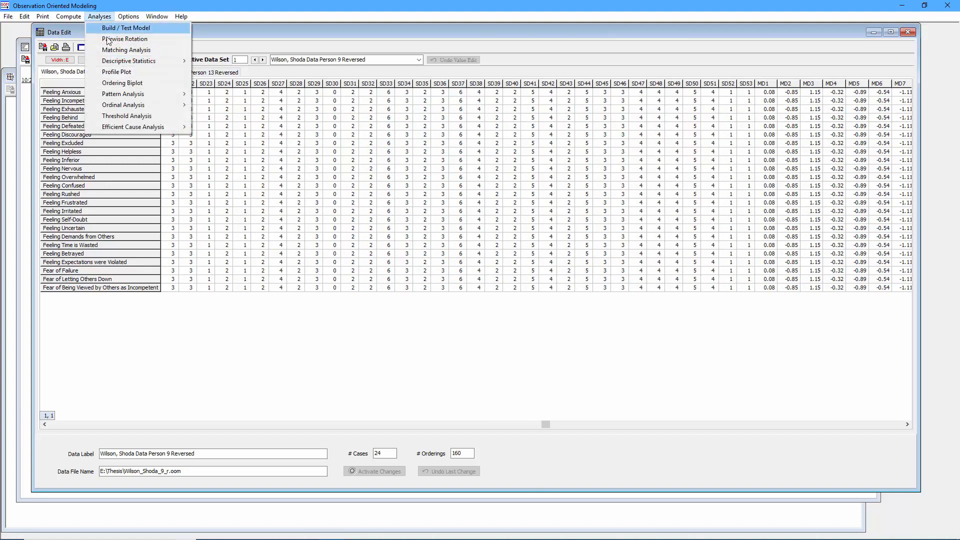
mouse_move(122, 126)
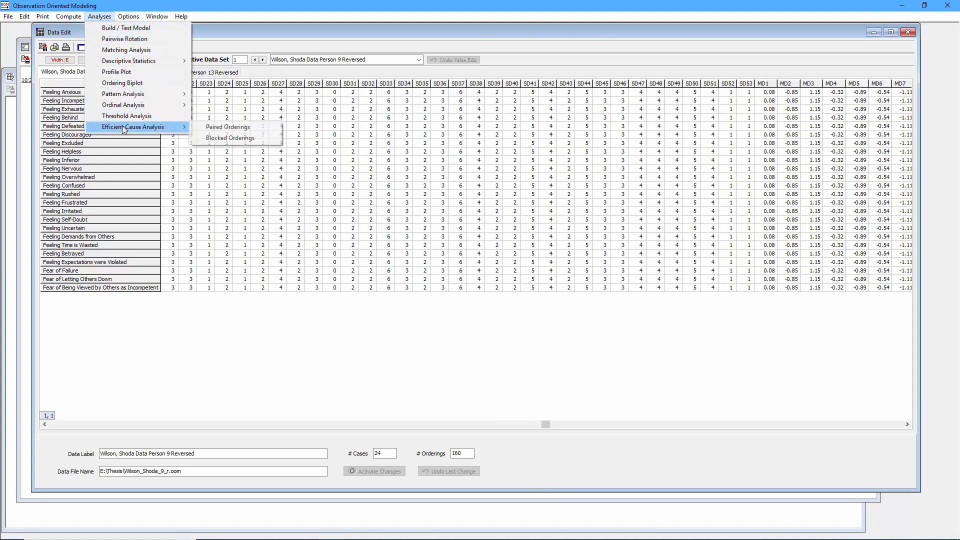
click(216, 128)
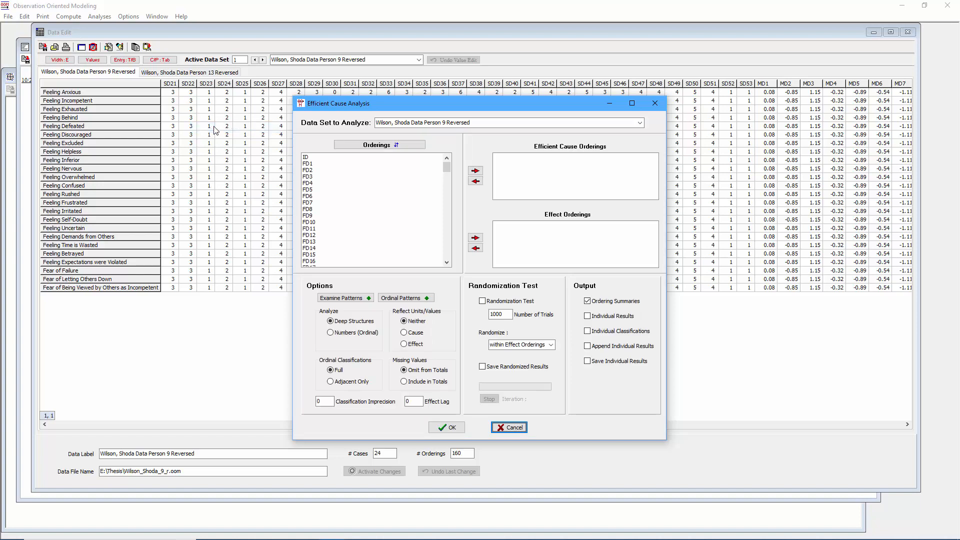
click(307, 164)
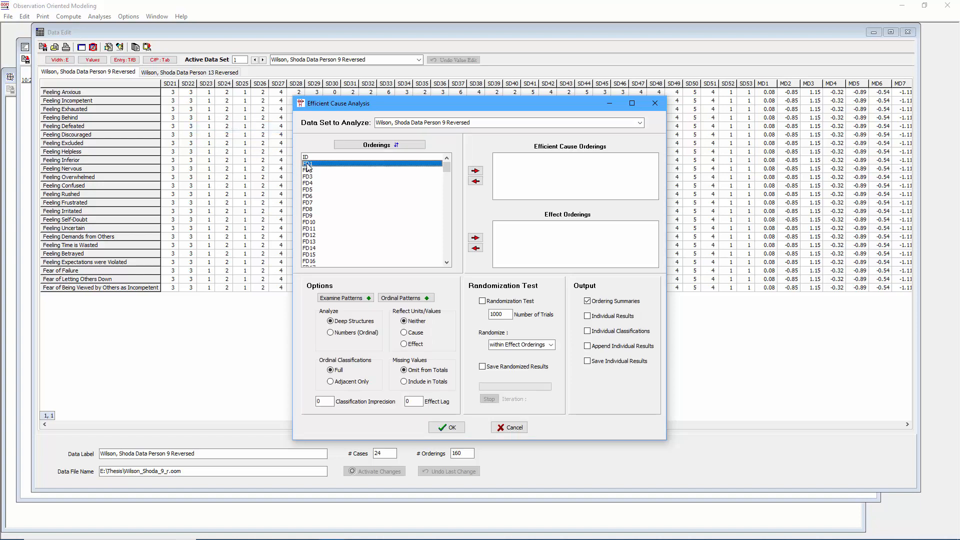
key(shift+Down)
key(shift+Down)
key(shift+Down)
key(shift+Down)
key(shift+Down)
key(shift+Down)
key(shift+Down)
key(shift+Down)
key(shift+Down)
key(shift+Down)
key(shift+Down)
key(shift+Down)
key(shift+Down)
key(shift+Down)
key(shift+Down)
key(shift+Down)
key(shift+Down)
key(shift+Down)
key(shift+Down)
key(shift+Down)
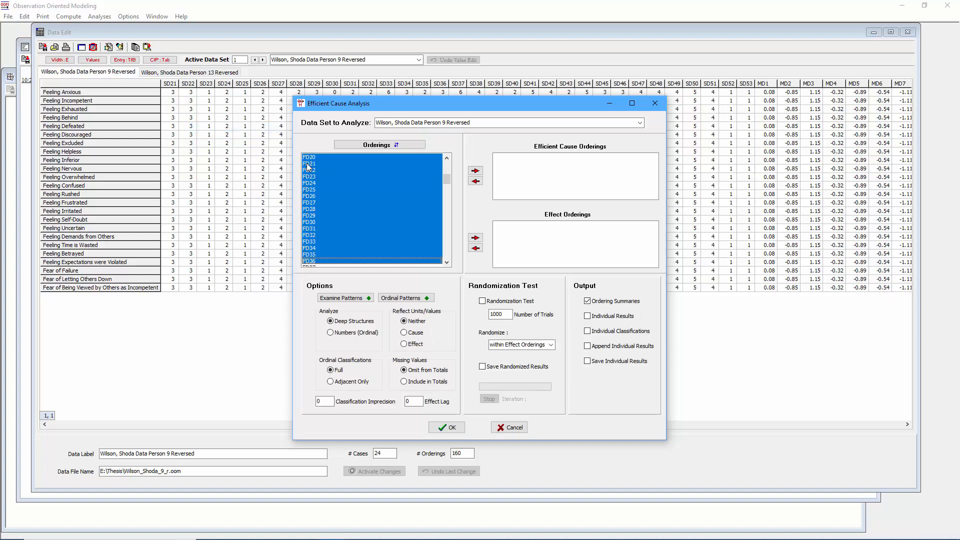
key(shift+Down)
key(shift+Down)
key(shift+Down)
key(shift+Down)
key(shift+Down)
key(shift+Down)
key(shift+Down)
key(shift+Down)
key(shift+Down)
click(475, 171)
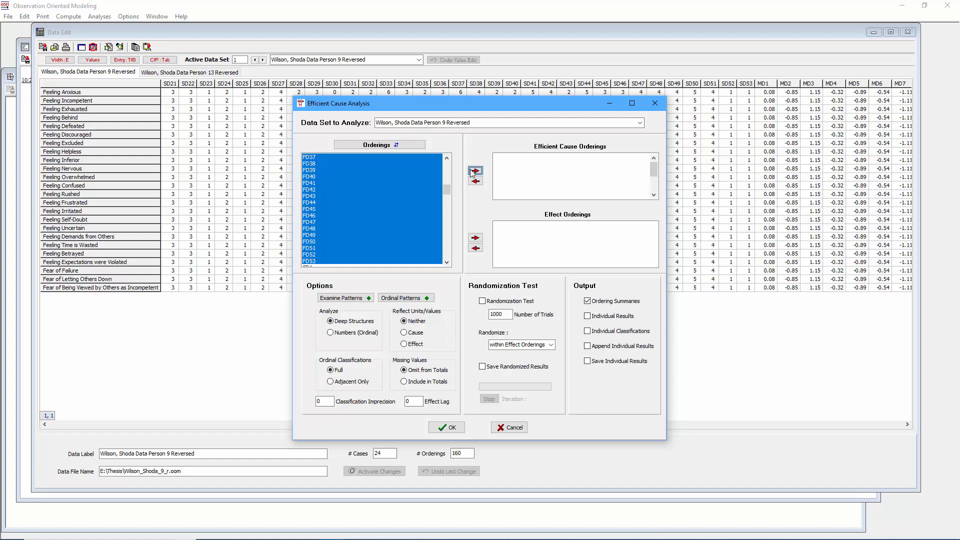
Assign SD1 through SD53 as the effect orderings of the efficient cause analysis
click(314, 166)
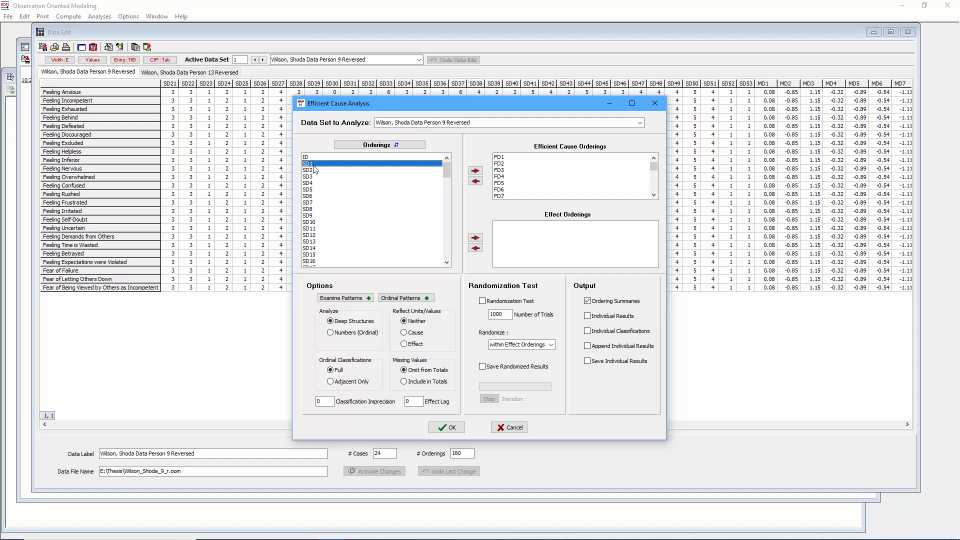
key(shift+Down)
key(shift+Down)
key(shift+Down)
key(shift+Down)
key(shift+Down)
key(shift+Down)
key(shift+Down)
key(shift+Down)
key(shift+Down)
key(shift+Down)
key(shift+Down)
key(shift+Down)
key(shift+Down)
key(shift+Down)
key(shift+Down)
key(shift+Down)
key(shift+Down)
key(shift+Down)
key(shift+Down)
key(shift+Down)
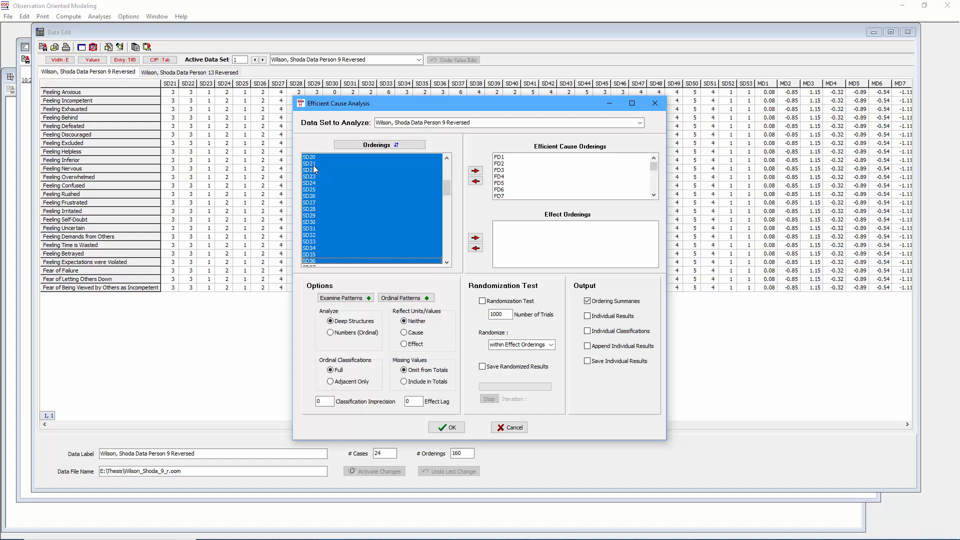
key(shift+Down)
key(shift+Down)
key(shift+Down)
key(shift+Down)
key(shift+Down)
key(shift+Down)
key(shift+Down)
key(shift+Down)
key(shift+Down)
key(shift+Down)
key(shift+Down)
key(shift+Down)
key(shift+Down)
key(shift+Down)
key(shift+Down)
click(477, 240)
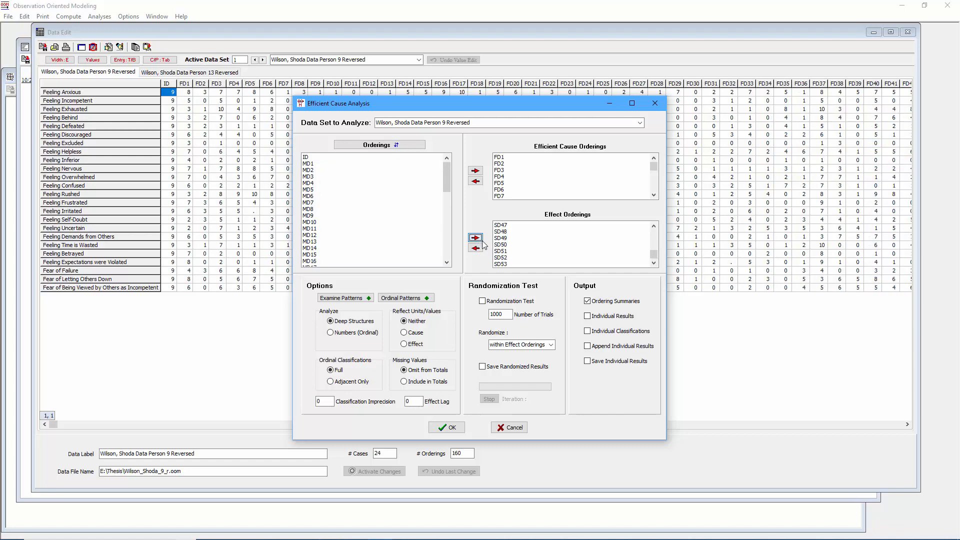
Examine the cause and effect pattern graph for Feeling Anxious in a widened window at font size 12
click(358, 299)
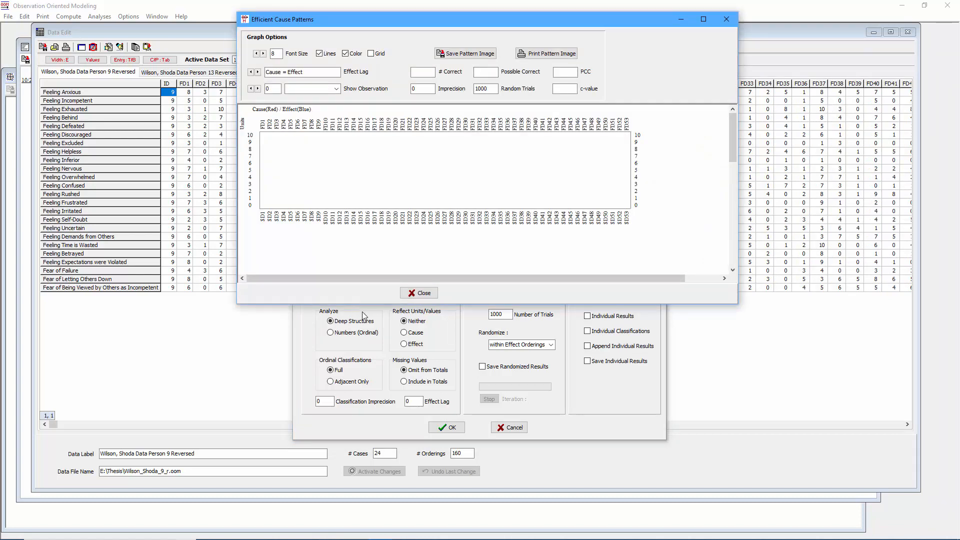
drag(737, 216, 829, 210)
click(264, 54)
click(264, 54)
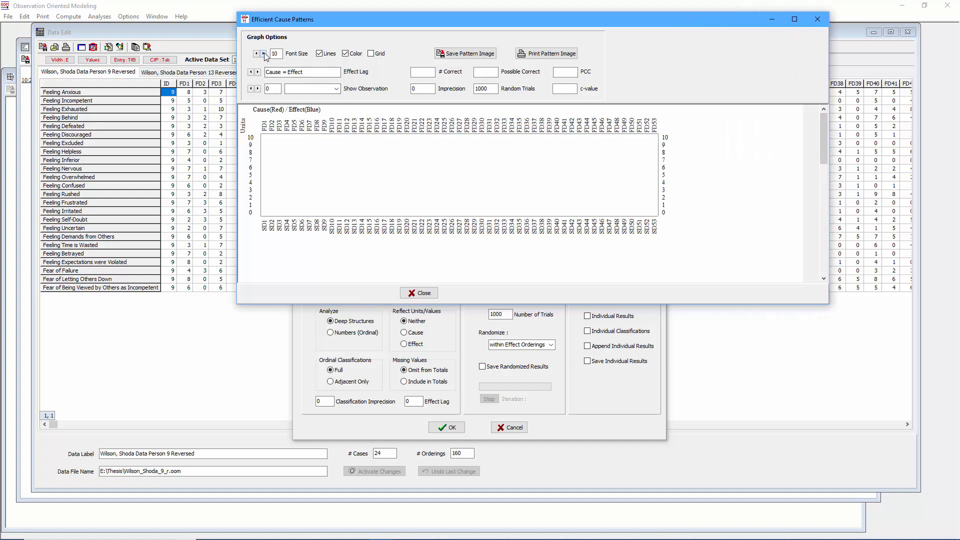
click(263, 54)
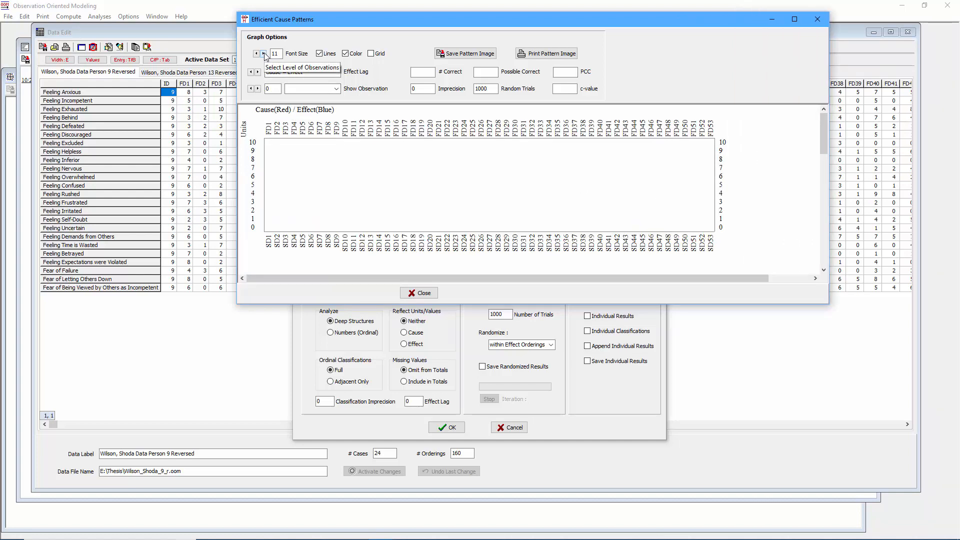
click(264, 54)
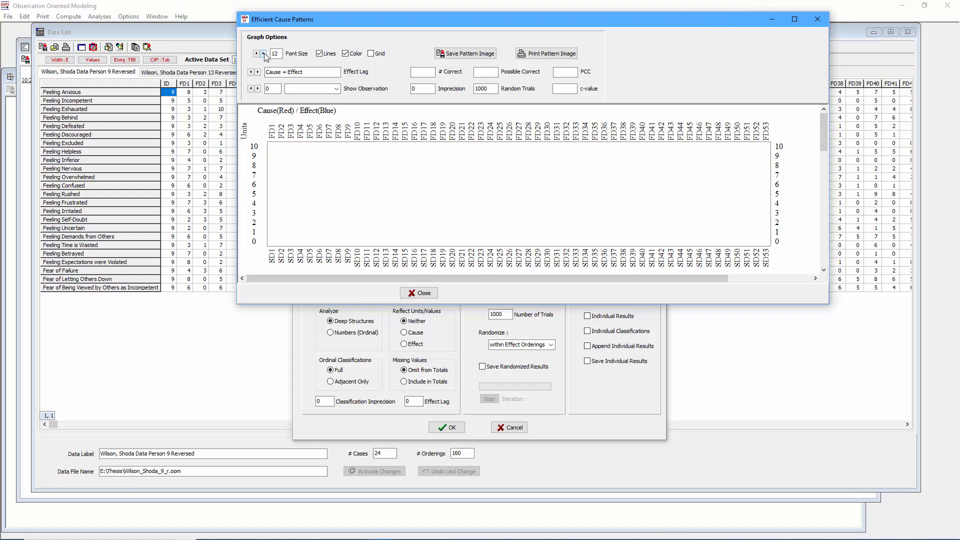
click(258, 89)
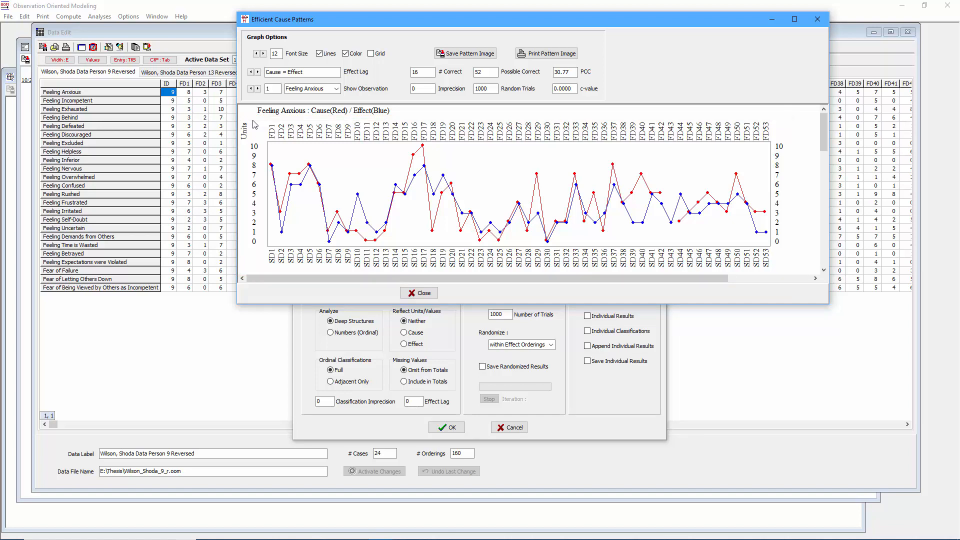
click(405, 295)
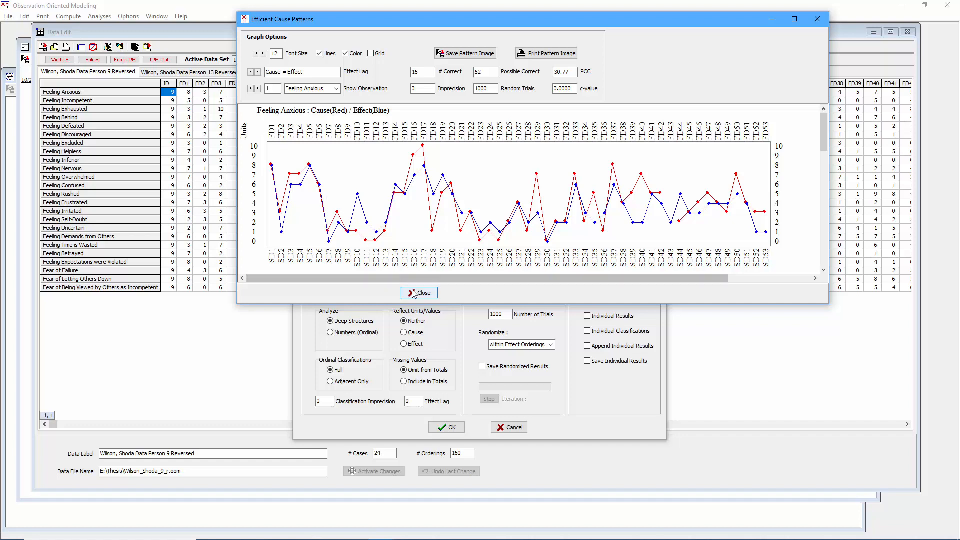
Set the analysis to Numbers (Ordinal) with Adjacent Only classifications and graph the Feeling Anxious pattern at font size 12
click(329, 334)
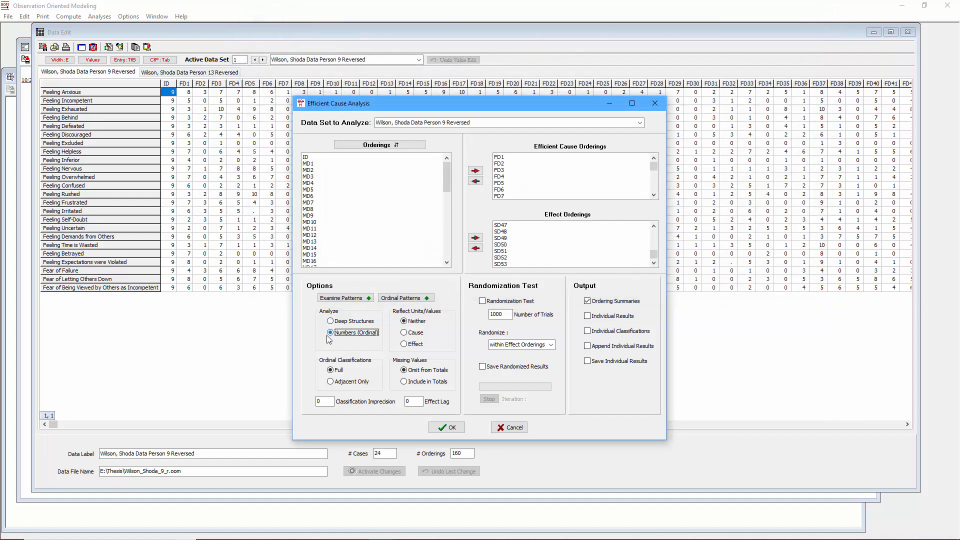
click(331, 382)
click(355, 298)
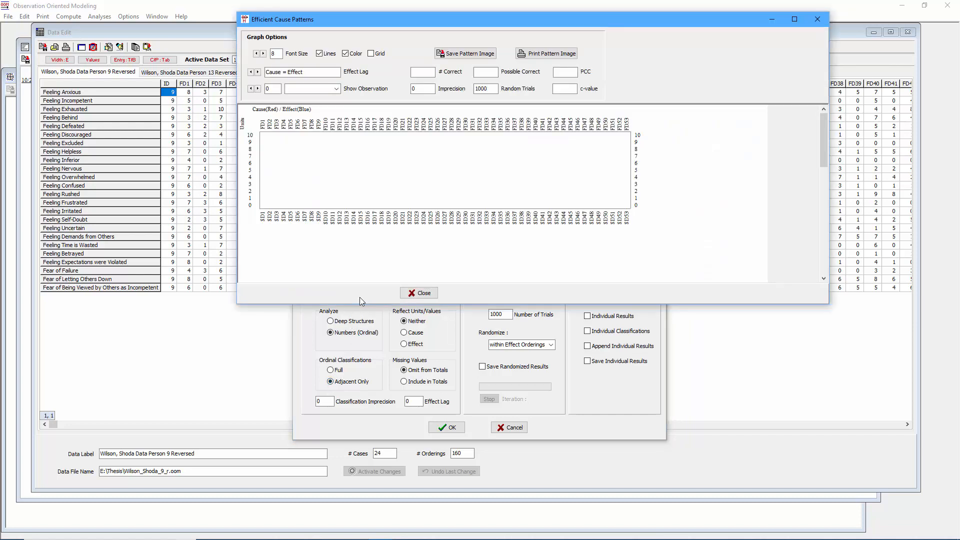
click(258, 89)
click(263, 54)
click(263, 53)
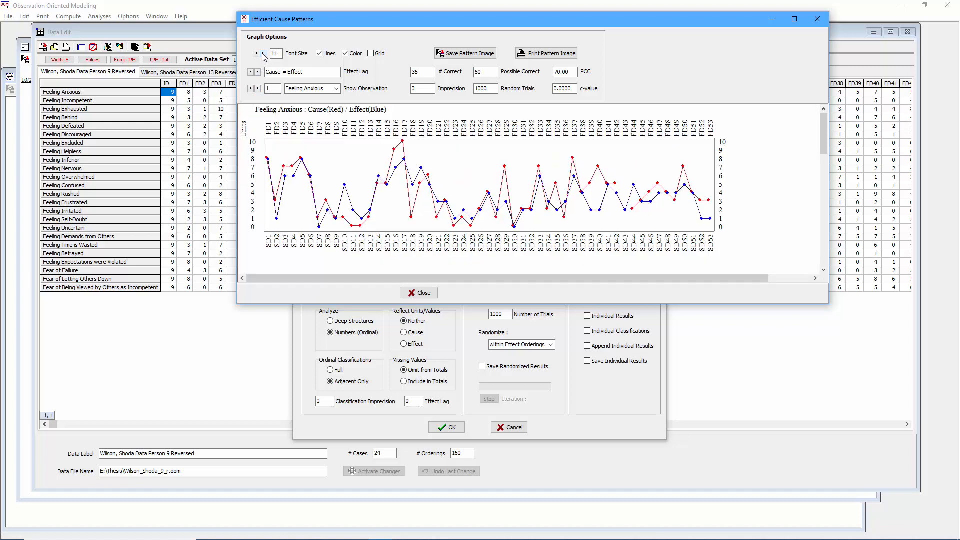
click(263, 54)
click(263, 54)
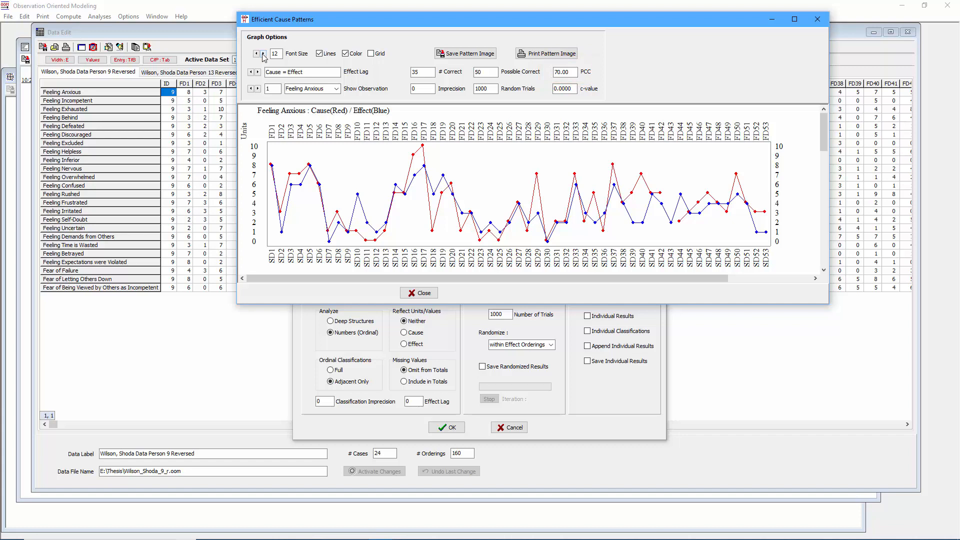
Review the ordinal pattern graphs and match statistics for each observation from Feeling Incompetent through Feeling Discouraged
click(258, 89)
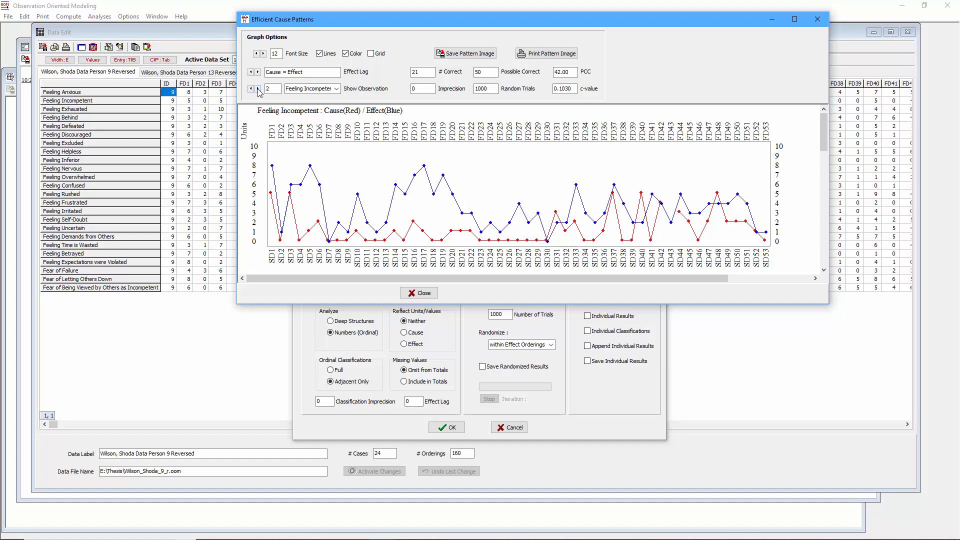
click(258, 89)
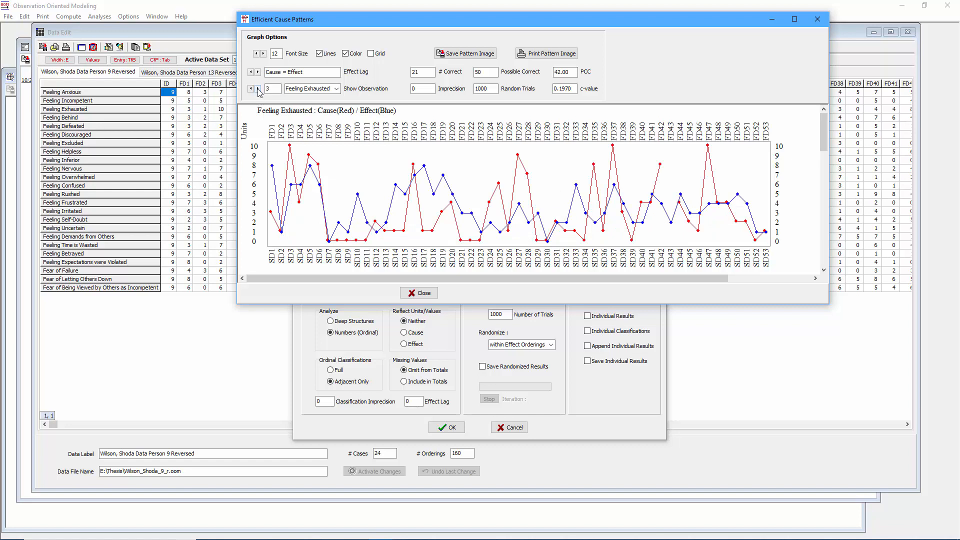
click(258, 89)
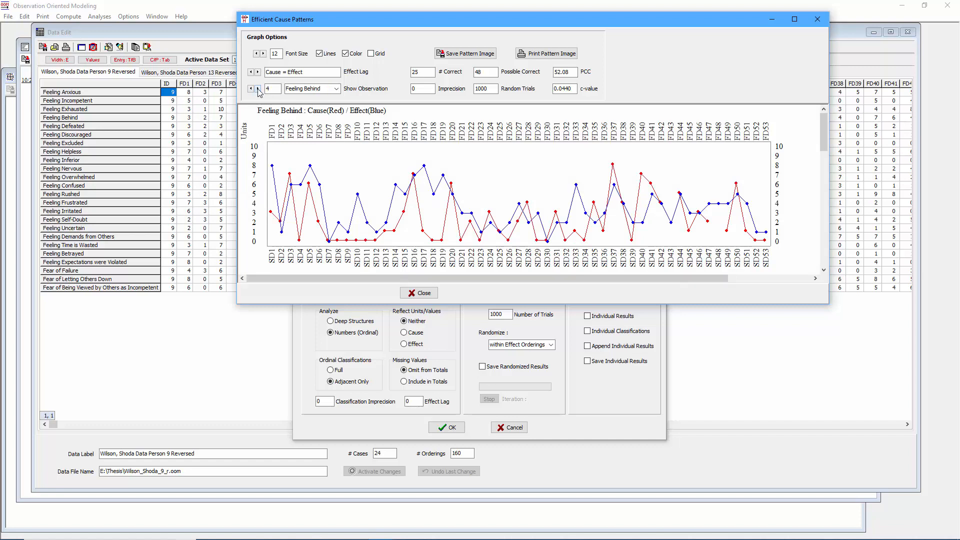
click(258, 89)
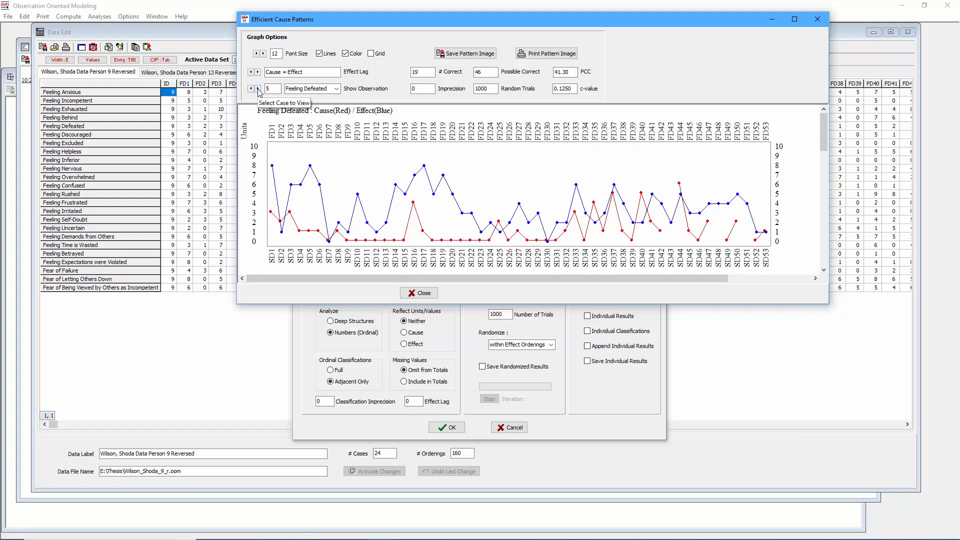
click(259, 89)
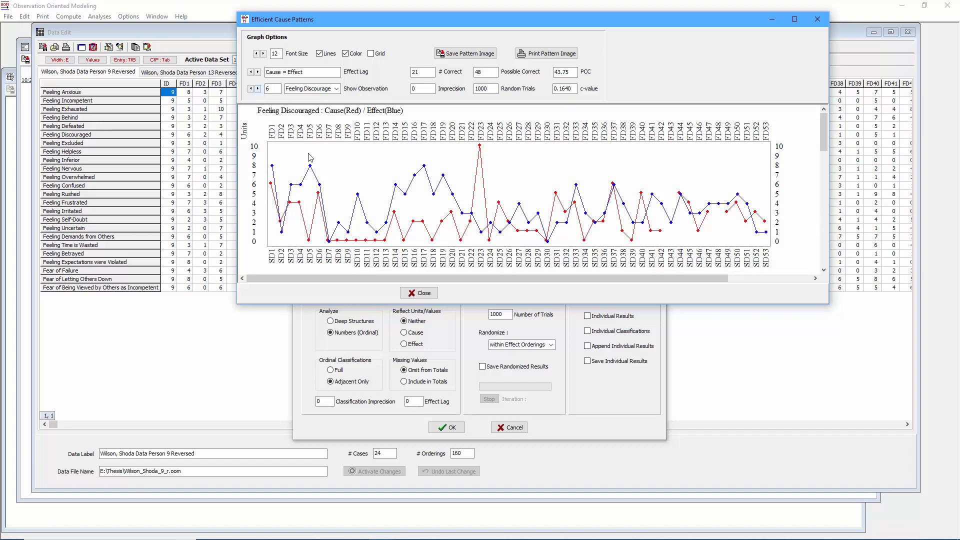
click(420, 294)
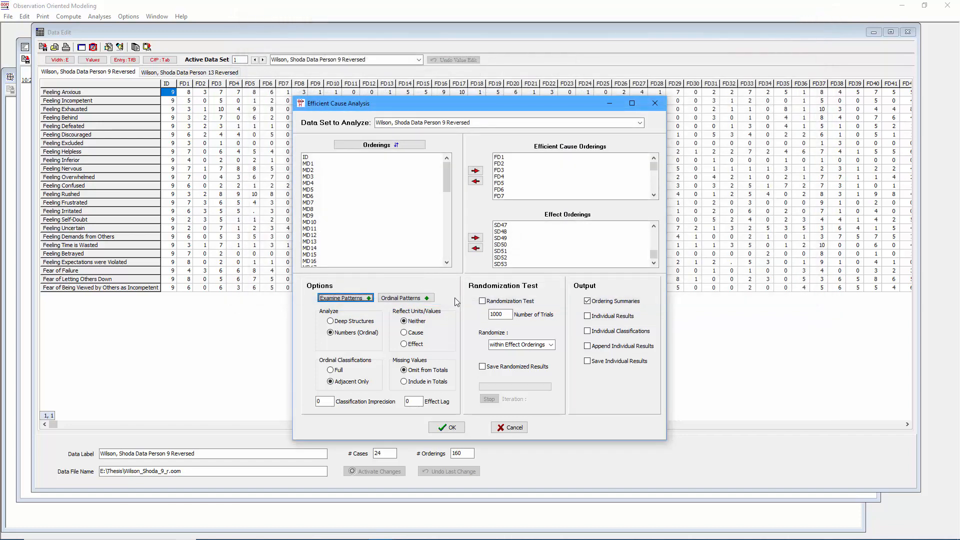
Run the analysis with the Randomization Test and Individual Results enabled, and review the classification and randomization results
click(482, 300)
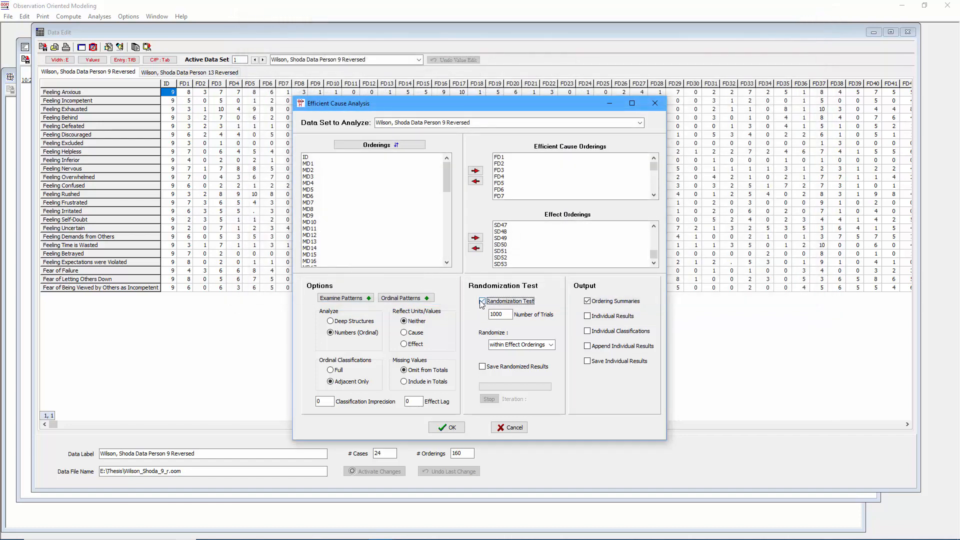
click(588, 316)
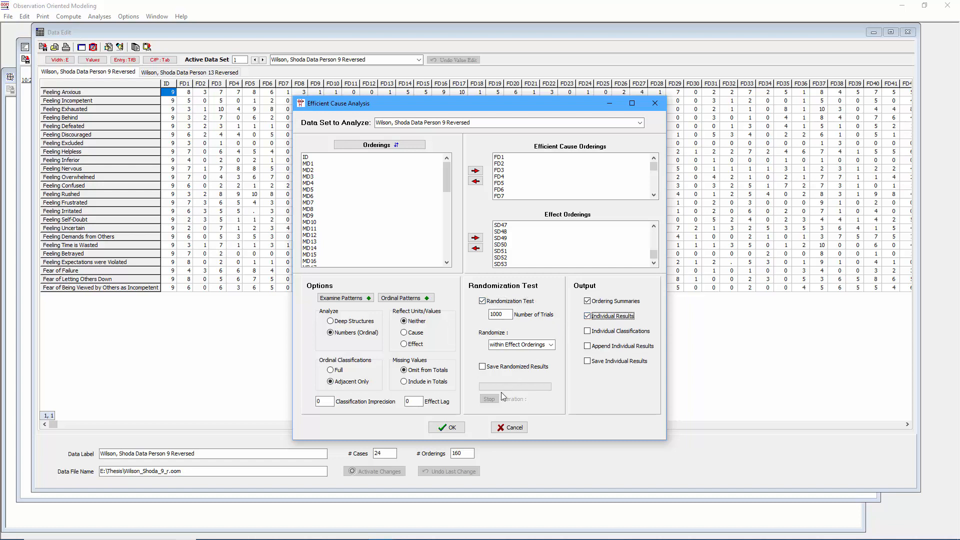
click(441, 430)
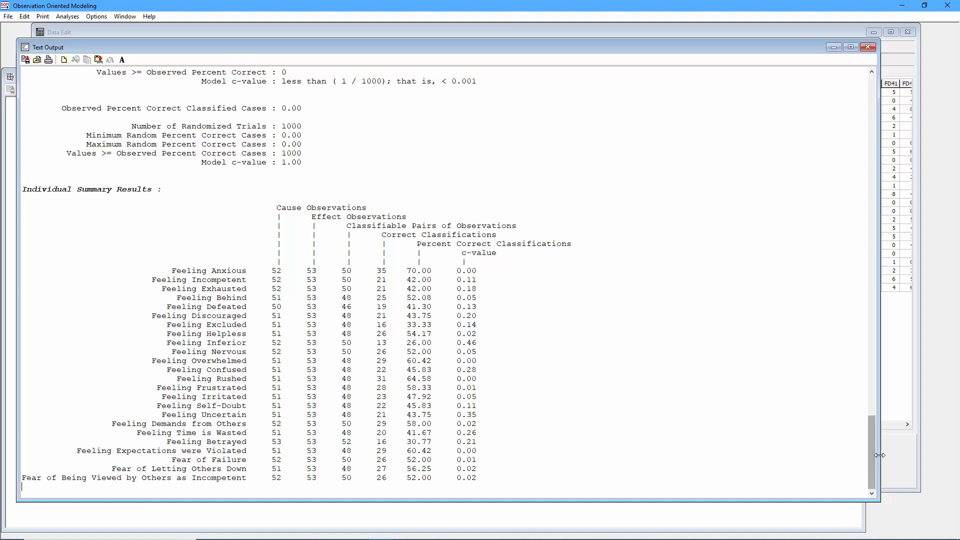
drag(874, 455, 877, 418)
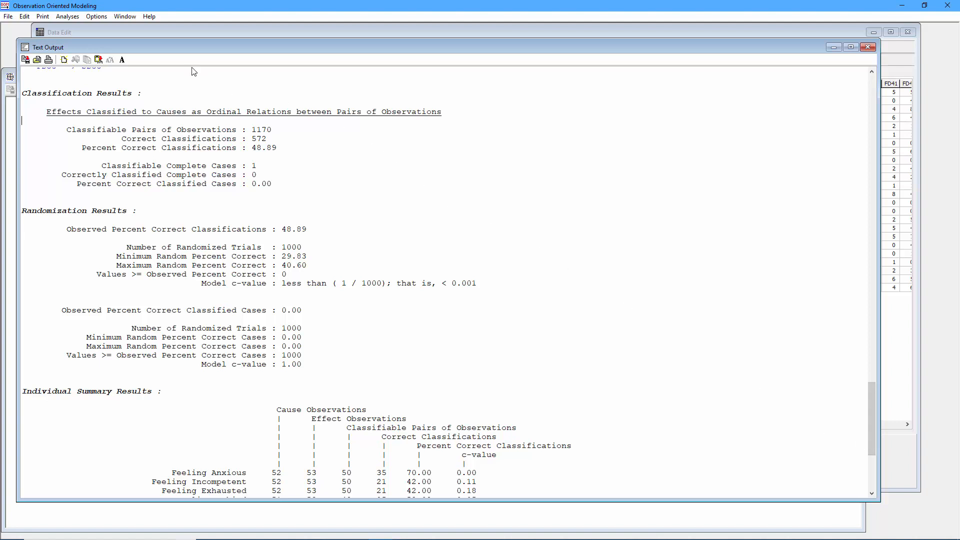
Return to the data editor and make the Person 13 Reversed data set active
click(142, 31)
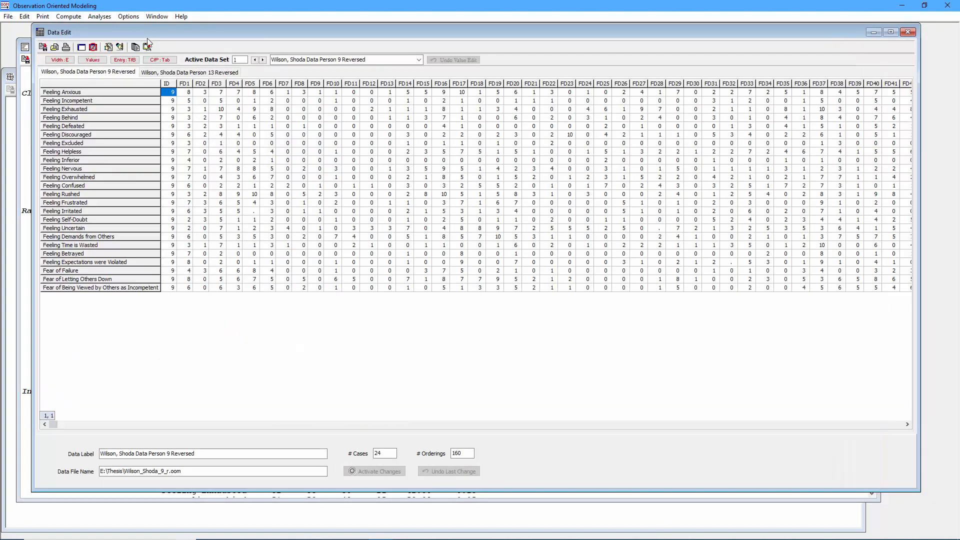
click(181, 73)
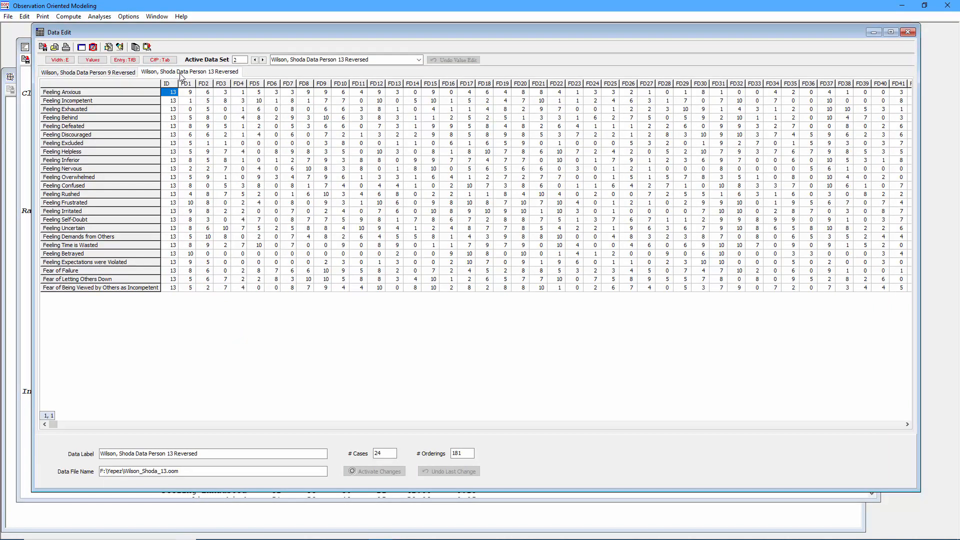